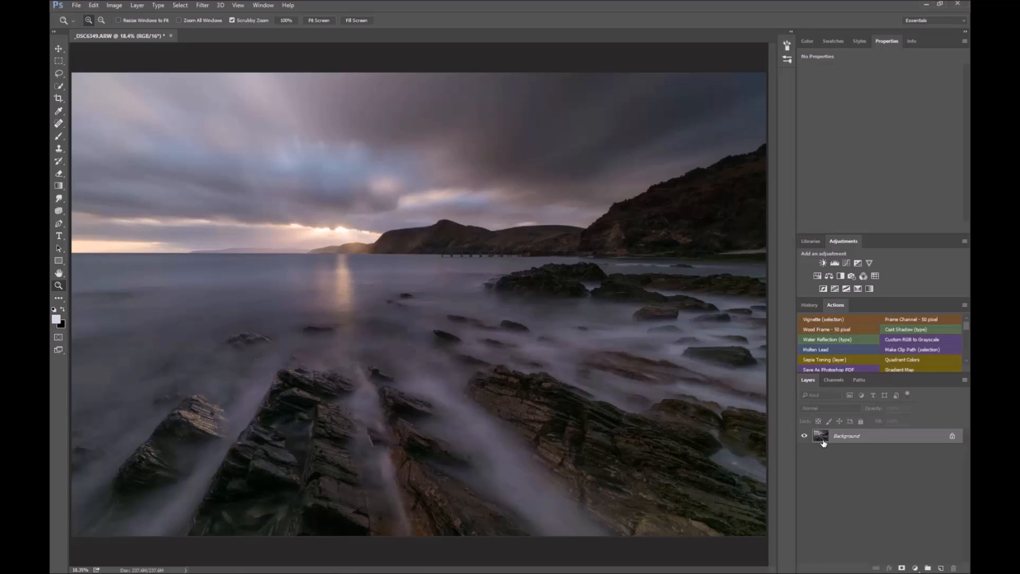
- Duplicate the Background layer into a new Layer 1 with Ctrl+J
key("ctrl+j")
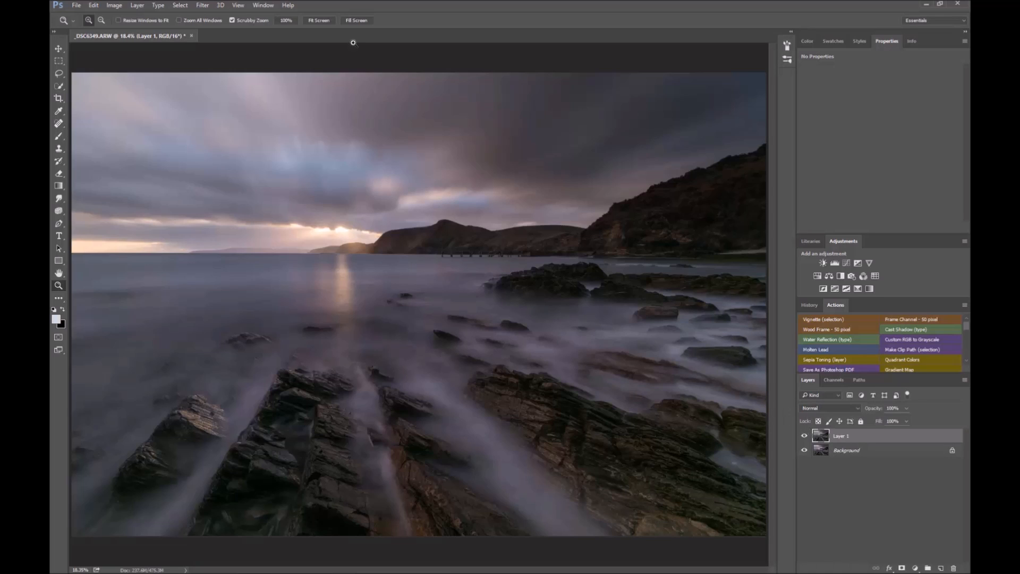
- Apply a Radial Blur to Layer 1 with Zoom method, Amount 46 and Draft quality
left_click(202, 5)
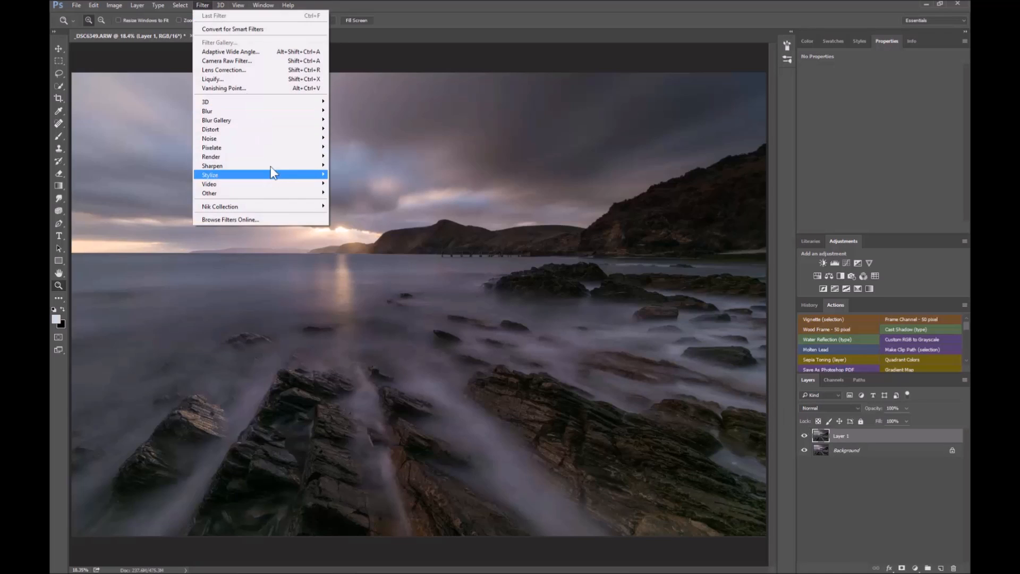
mouse_move(240, 110)
left_click(368, 173)
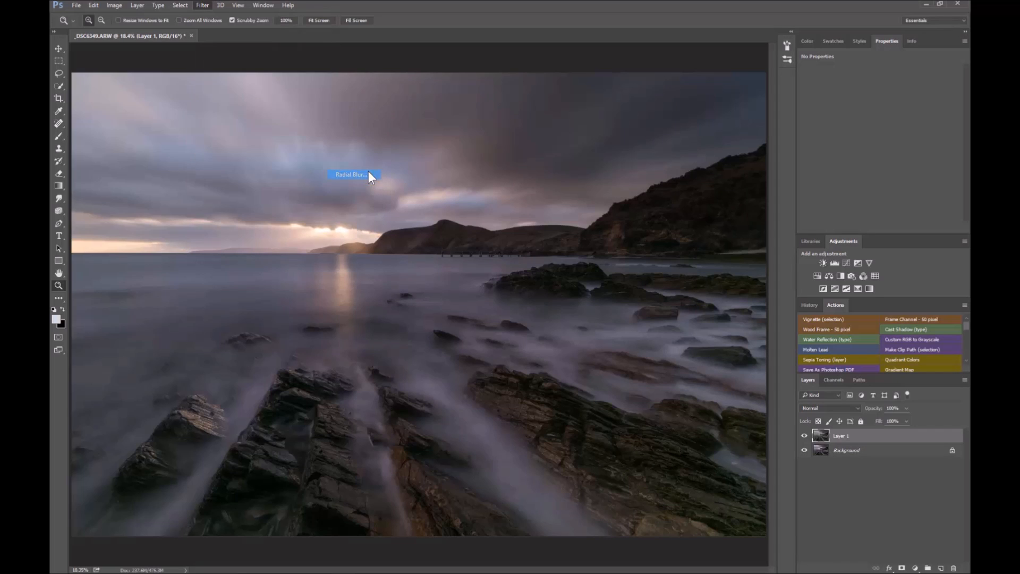
left_click(602, 346)
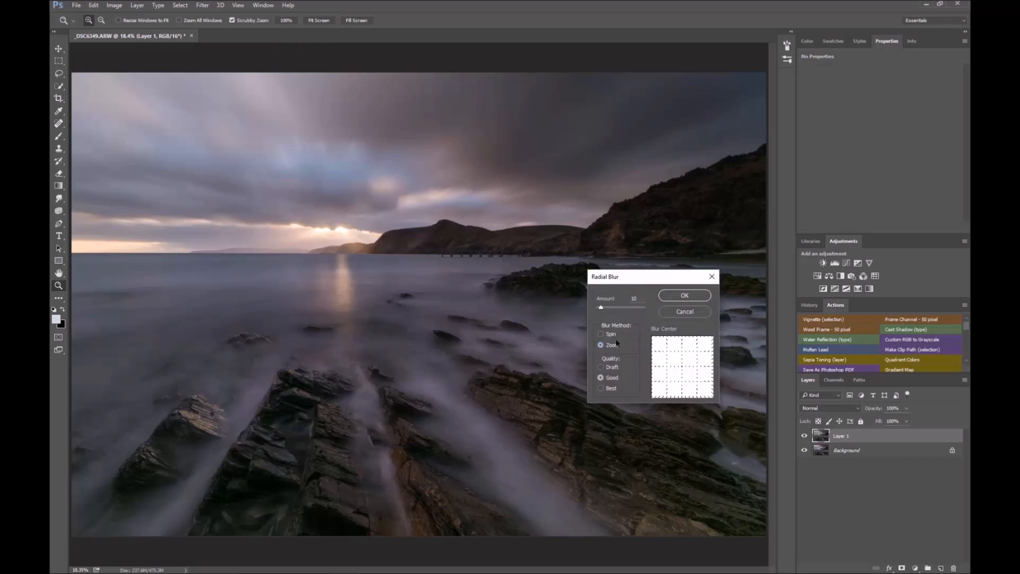
left_click_drag(600, 308, 618, 308)
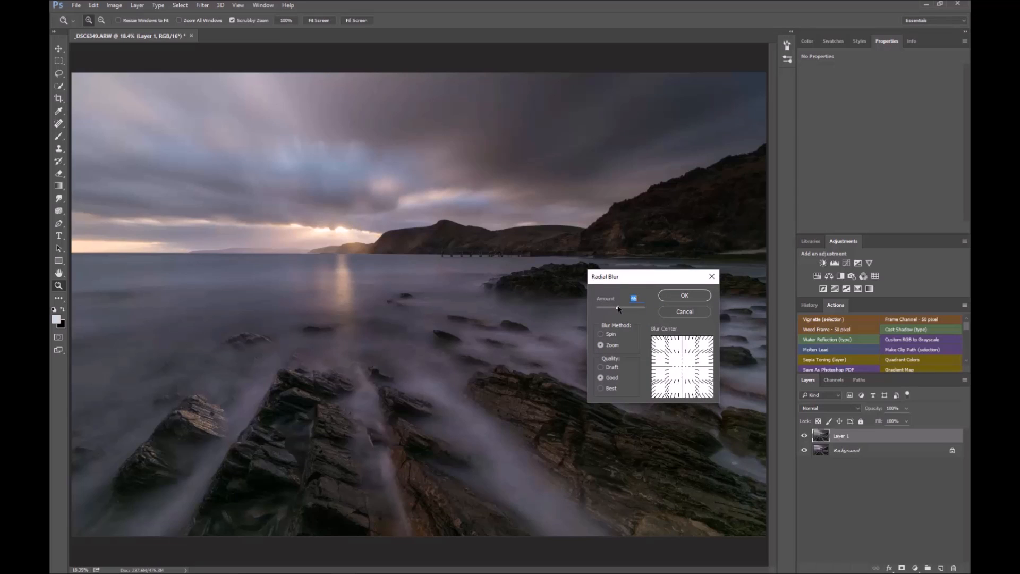
left_click(603, 367)
left_click(685, 296)
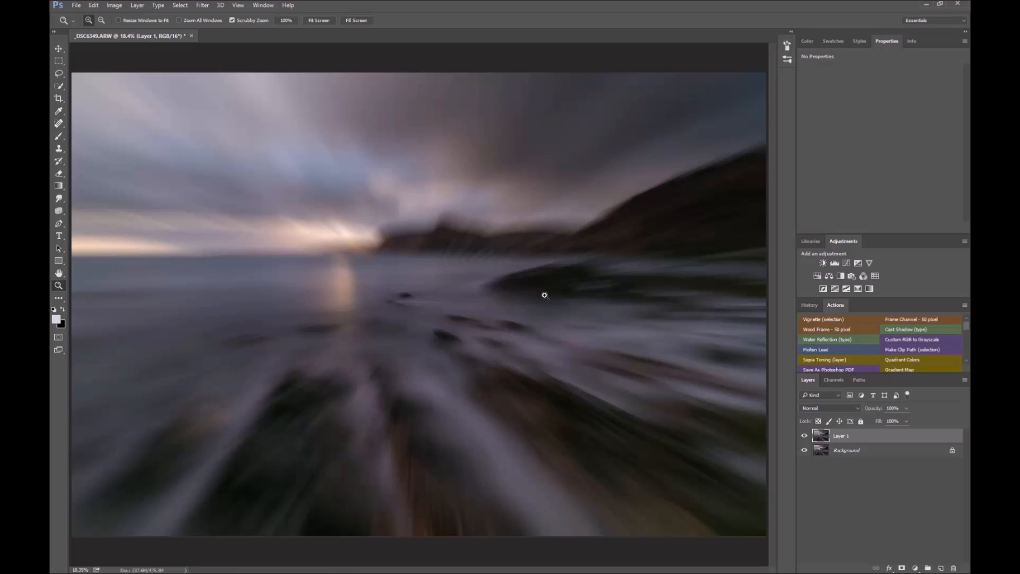
- Undo the blur and reapply the Radial Blur with its centre moved toward the sun
key("alt")
key("ctrl+z")
left_click(203, 7)
mouse_move(207, 111)
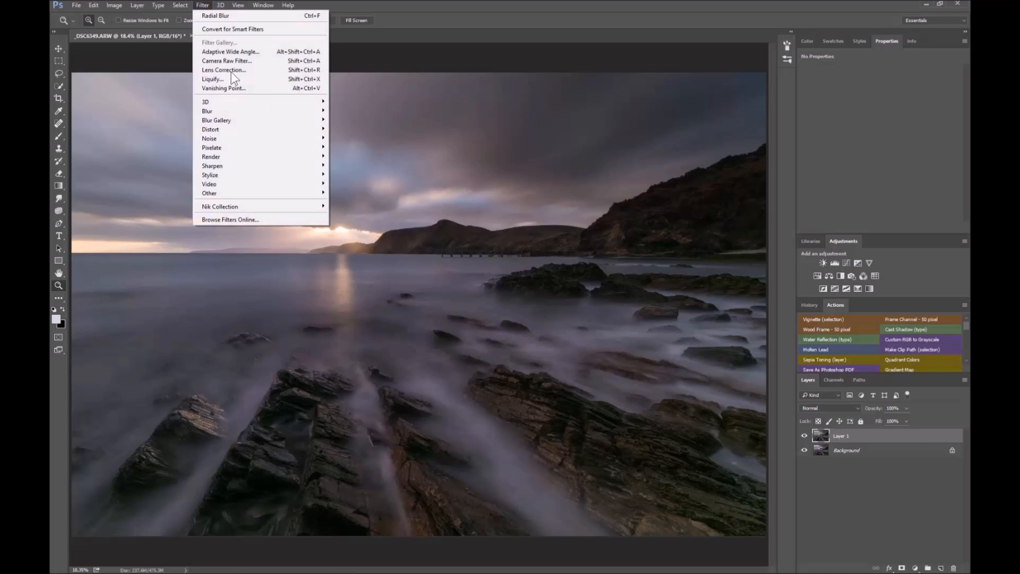
left_click(364, 174)
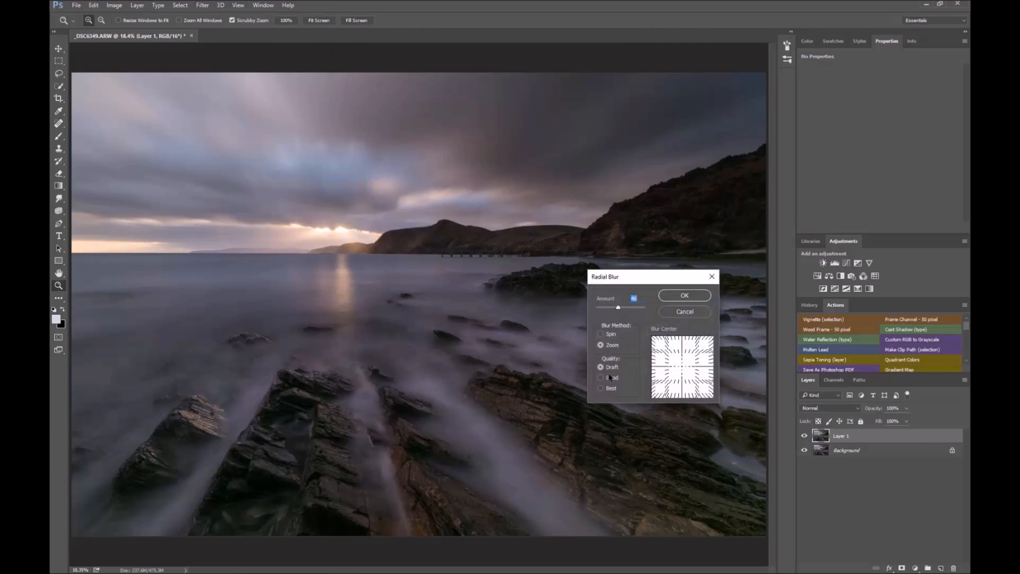
left_click(681, 367)
left_click(690, 296)
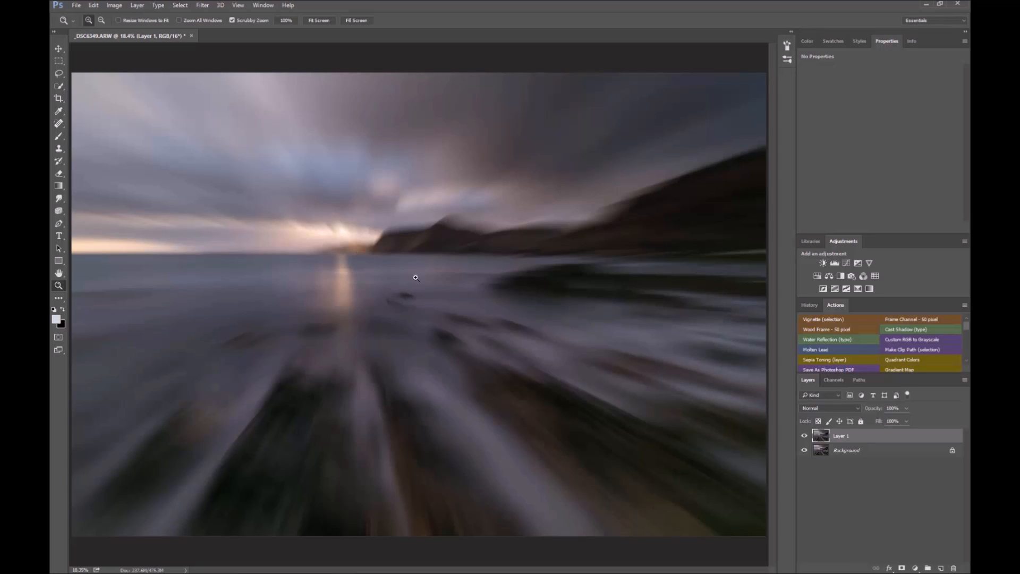
- Undo, reapply the Radial Blur once more to compare, then undo it leaving Layer 1 sharp
key("alt")
key("ctrl+alt+z")
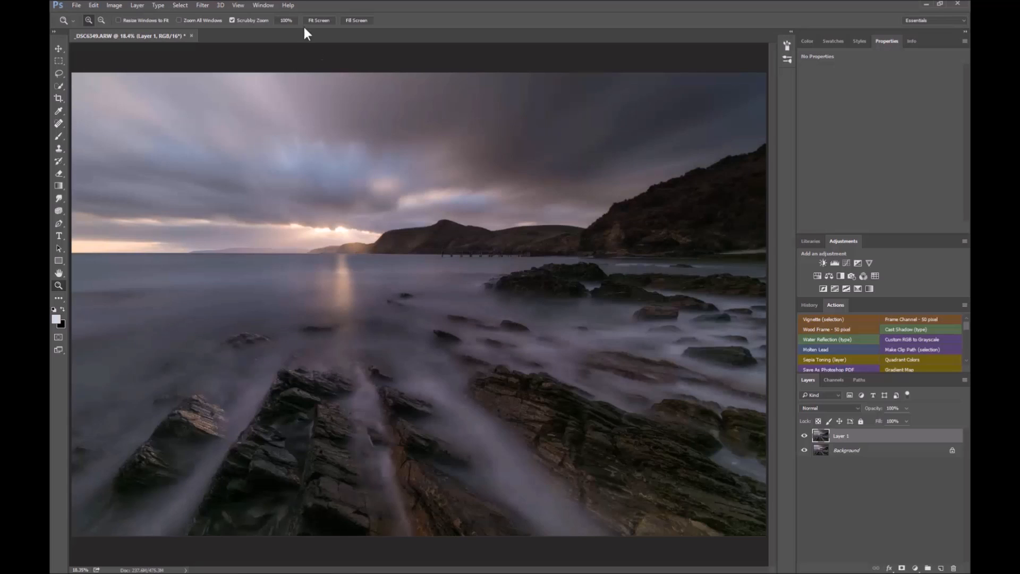
left_click(205, 6)
mouse_move(240, 111)
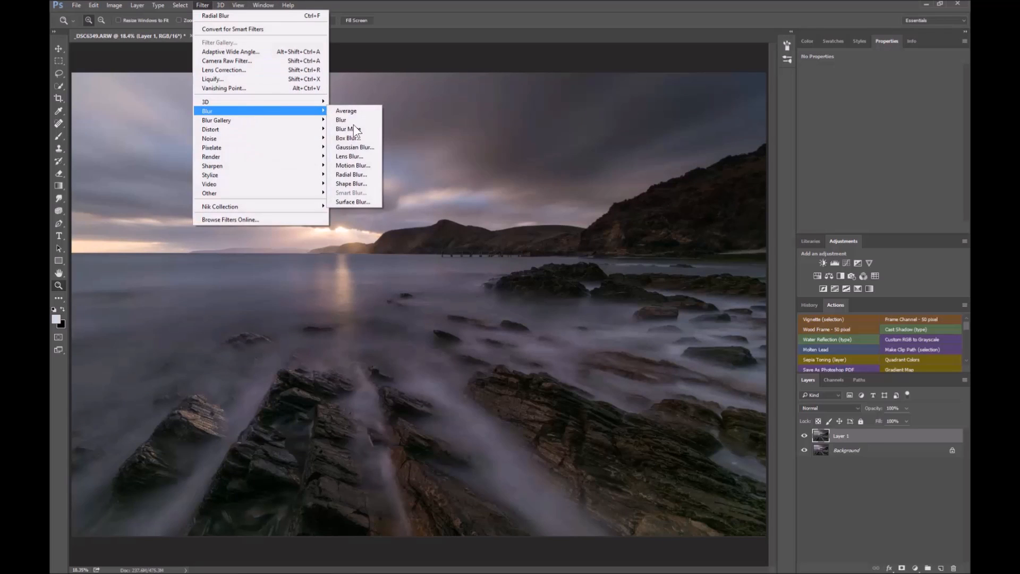
left_click(351, 174)
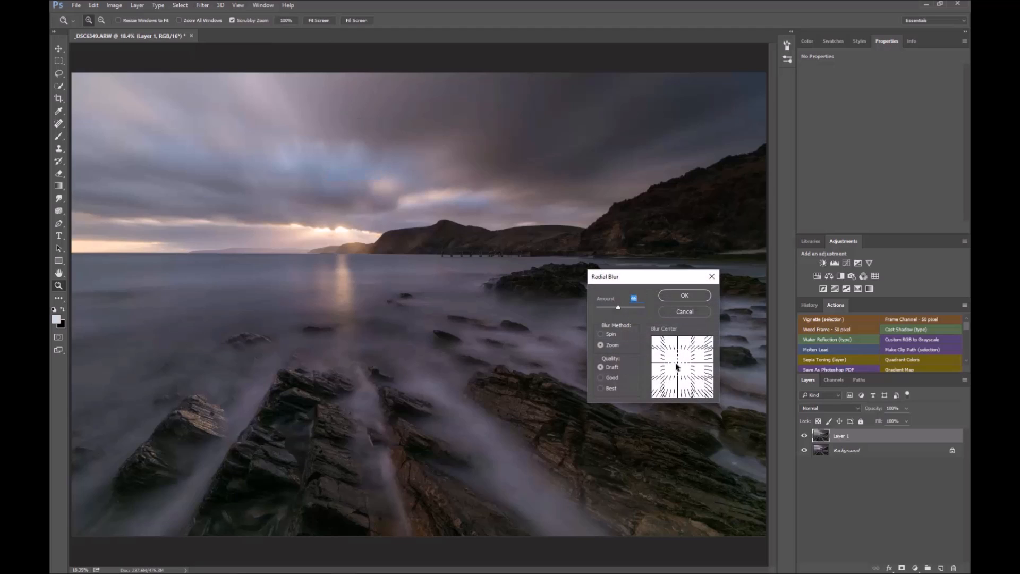
left_click(679, 295)
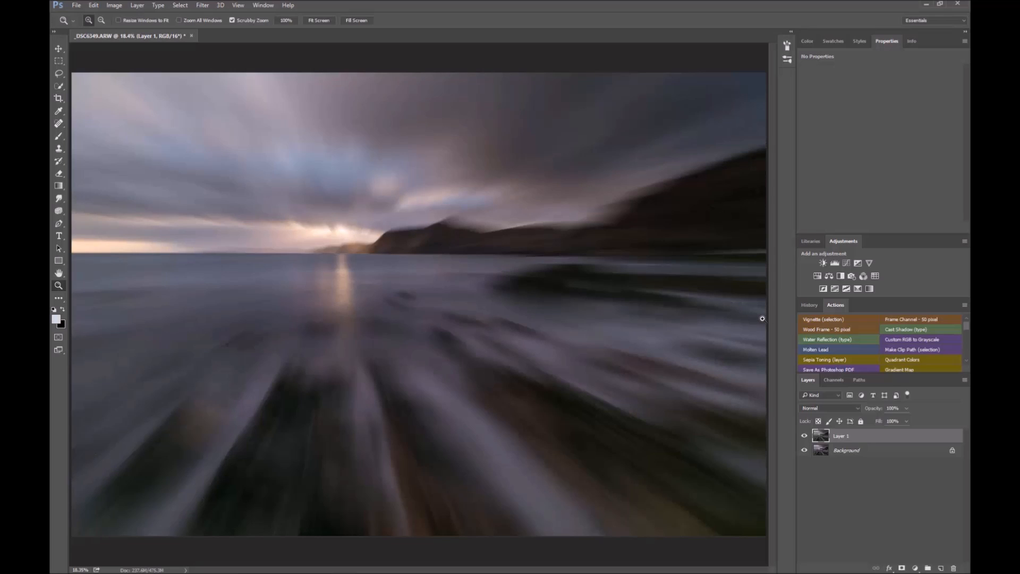
key("alt")
key("ctrl+alt+z")
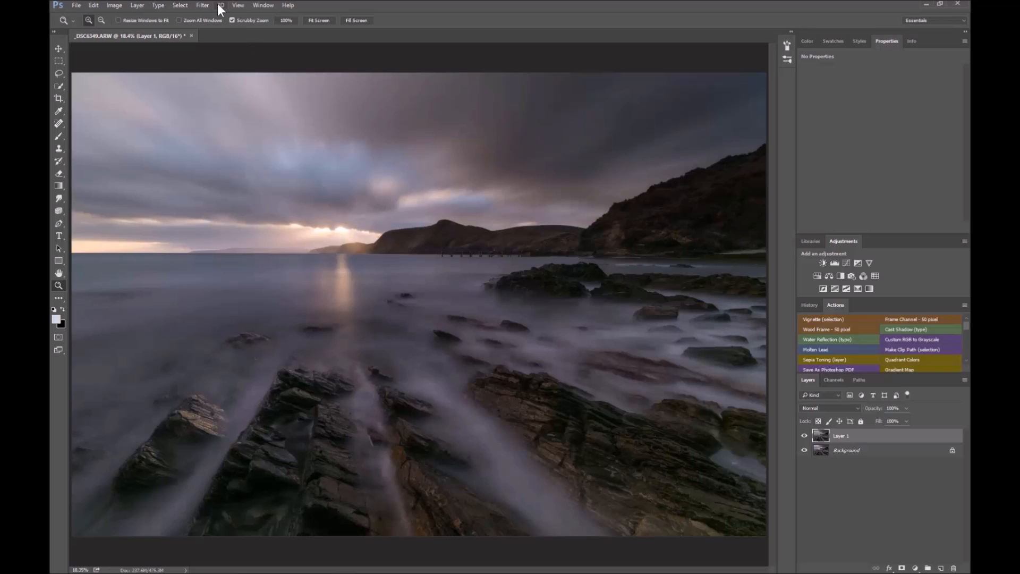
left_click(217, 3)
mouse_move(240, 111)
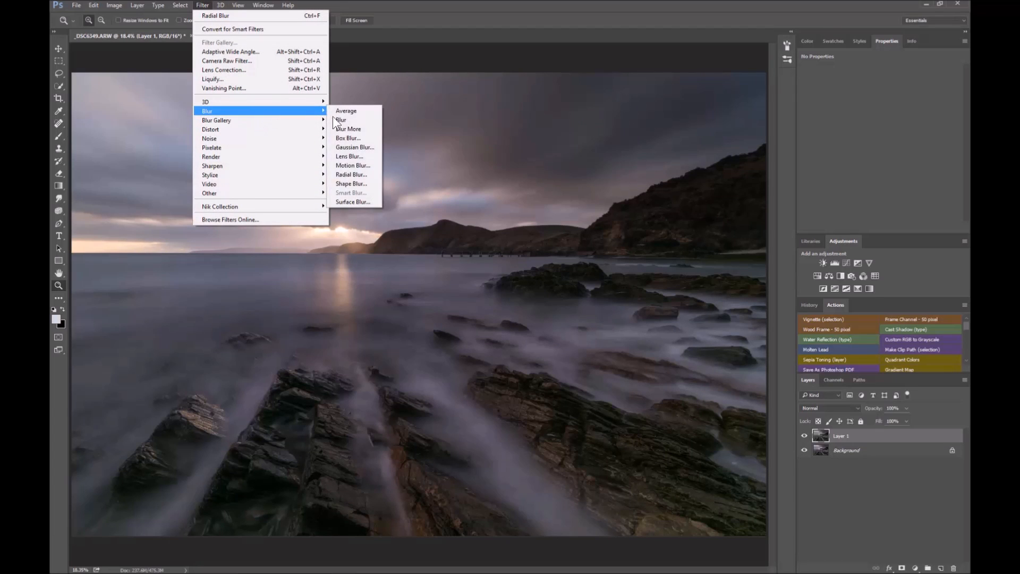
- Reapply the Radial Blur at Best quality with the Amount lowered to 37
left_click(375, 174)
left_click(603, 389)
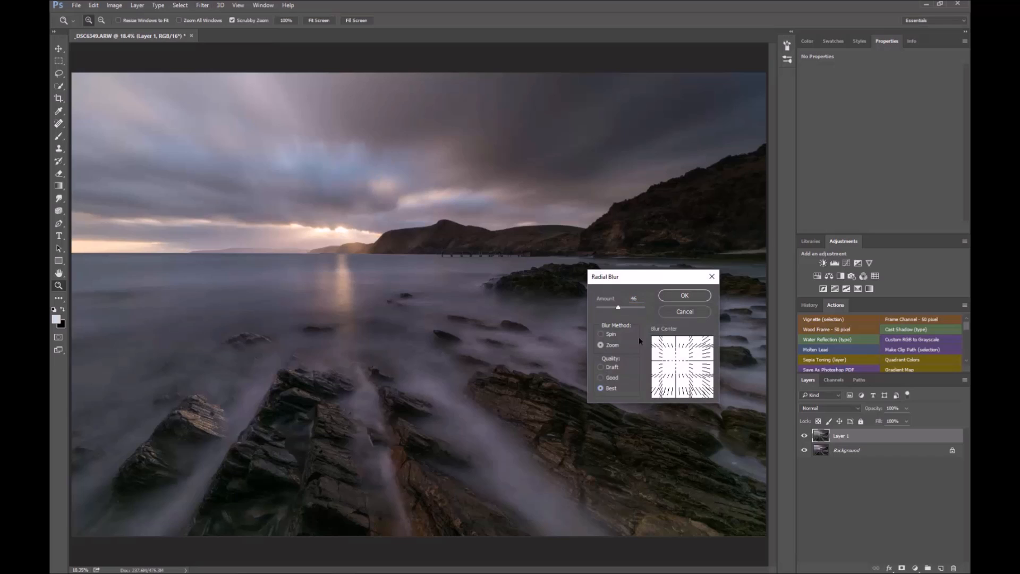
left_click_drag(618, 309, 614, 313)
left_click_drag(615, 312, 614, 315)
left_click(674, 297)
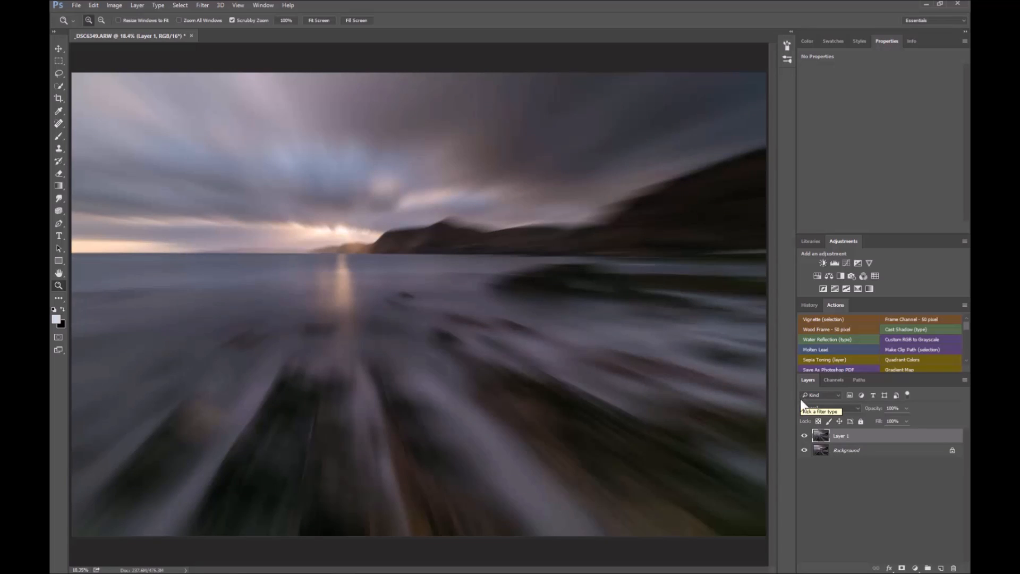
- Zoom to 33.3% and pan to centre the view on the blurred sky, sun and headland
left_click(196, 76)
left_click_drag(246, 266, 406, 246)
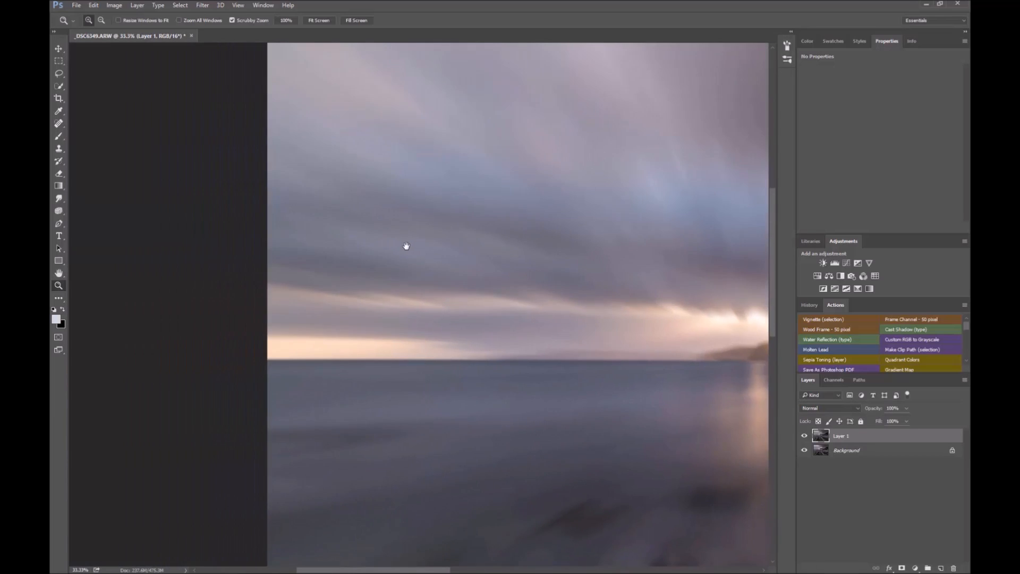
mouse_move(532, 374)
left_mouse_down()
mouse_move(533, 276)
mouse_move(442, 294)
left_mouse_up()
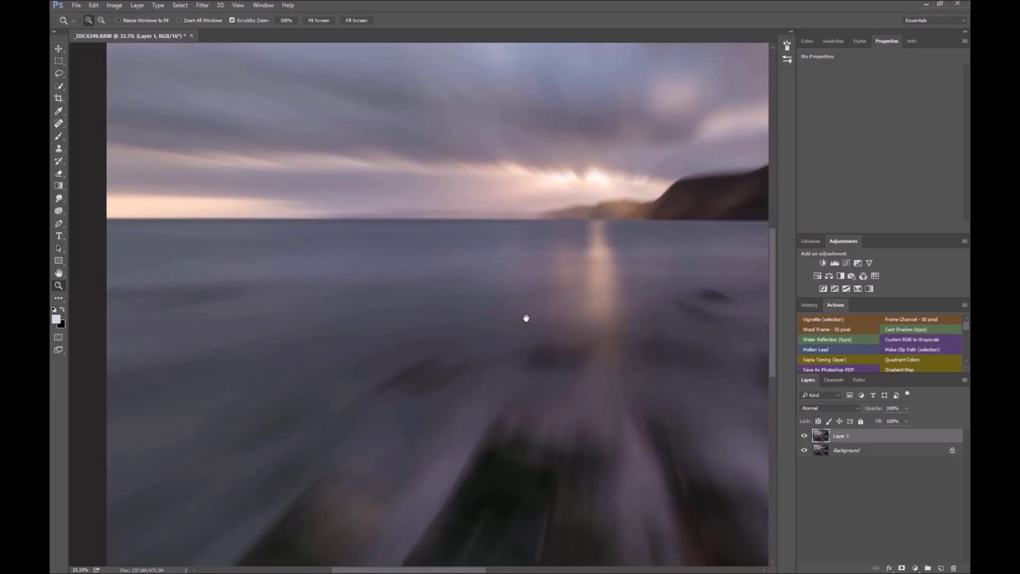
left_click_drag(526, 317, 523, 299)
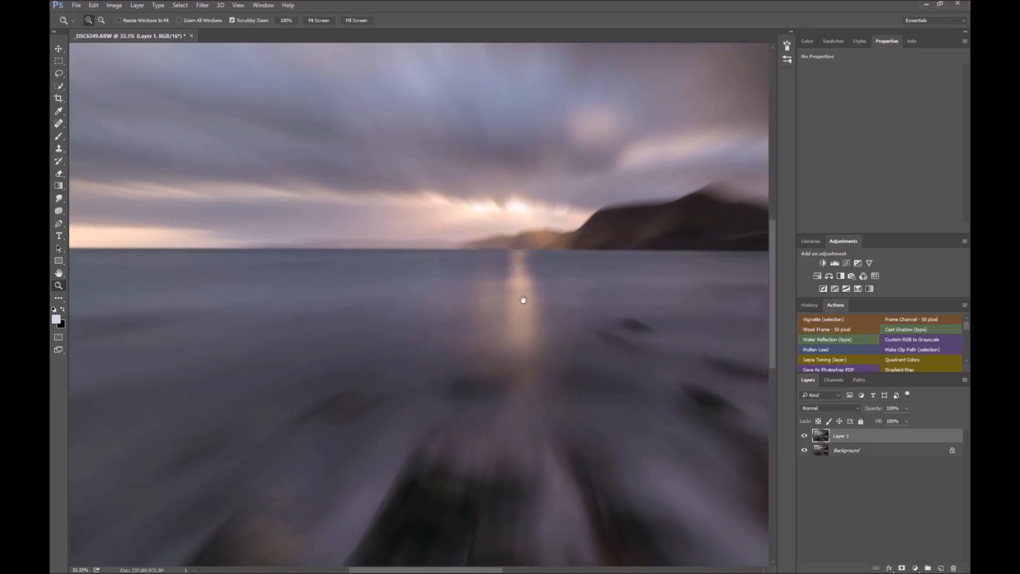
left_click_drag(612, 305, 523, 296)
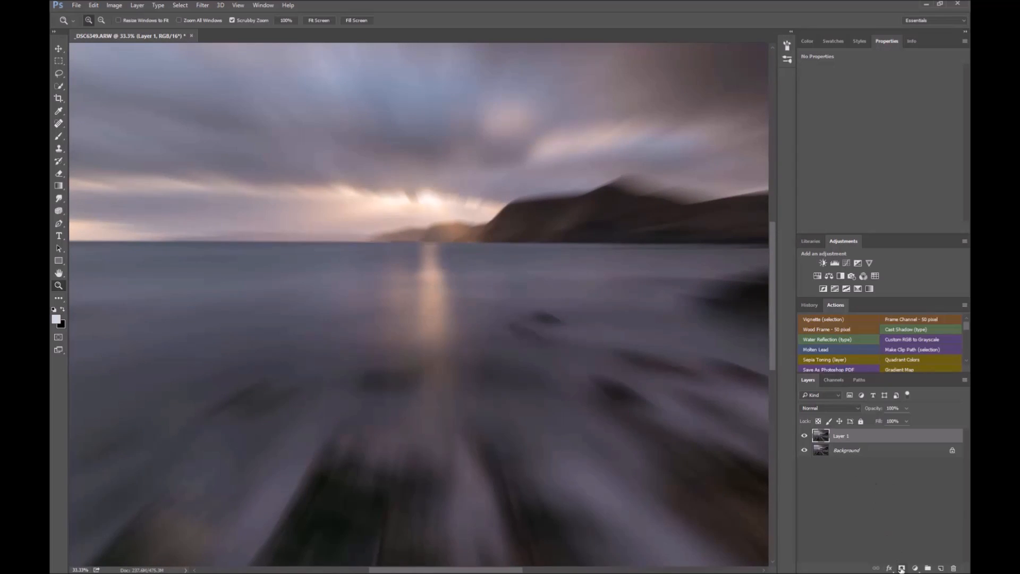
- Add a layer mask to Layer 1 and invert it to black so the blur is hidden
left_click(902, 568)
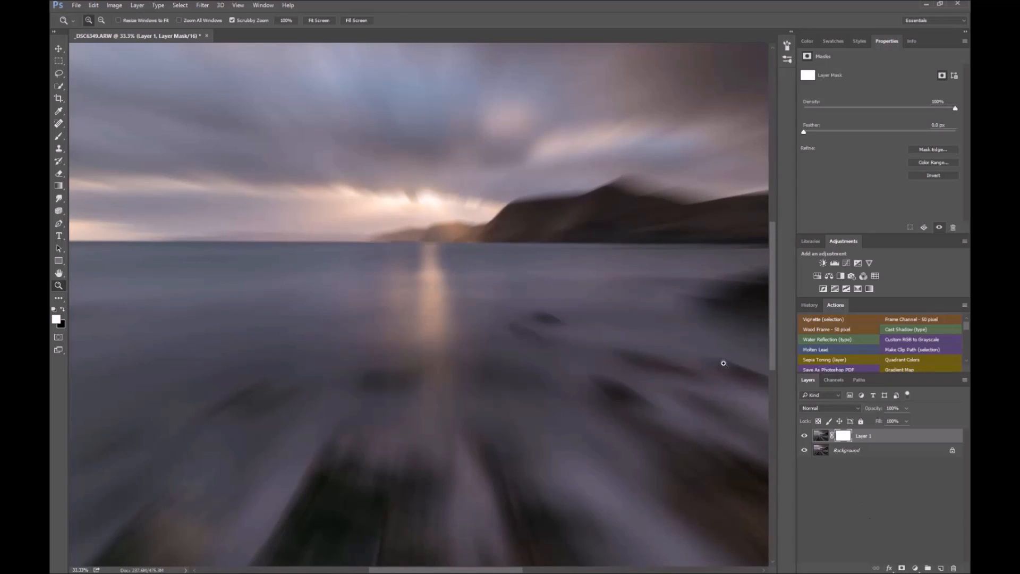
key("ctrl+i")
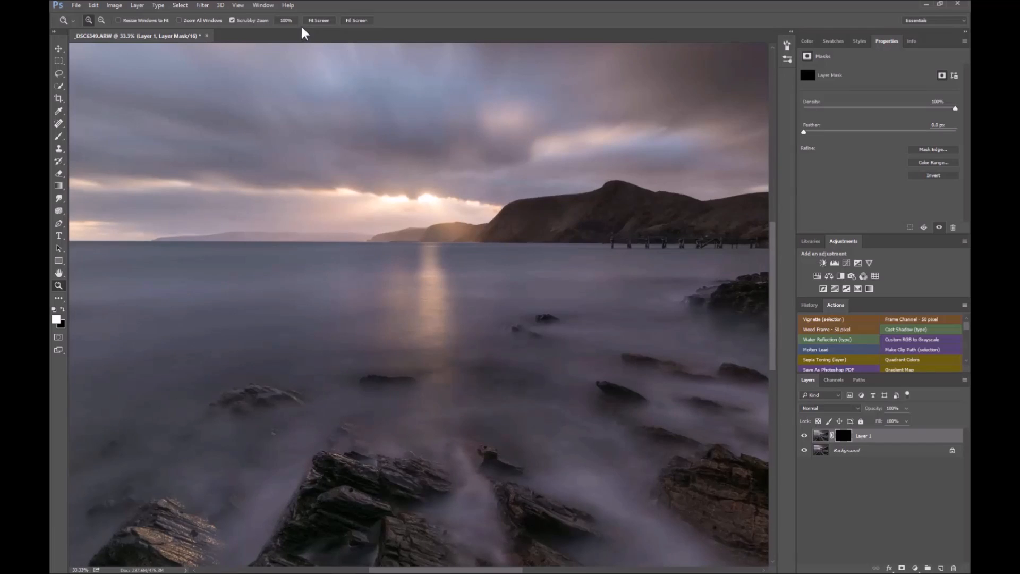
left_click(317, 24)
- With the Brush in white, paint the blur back into the upper sky on the mask
key("b")
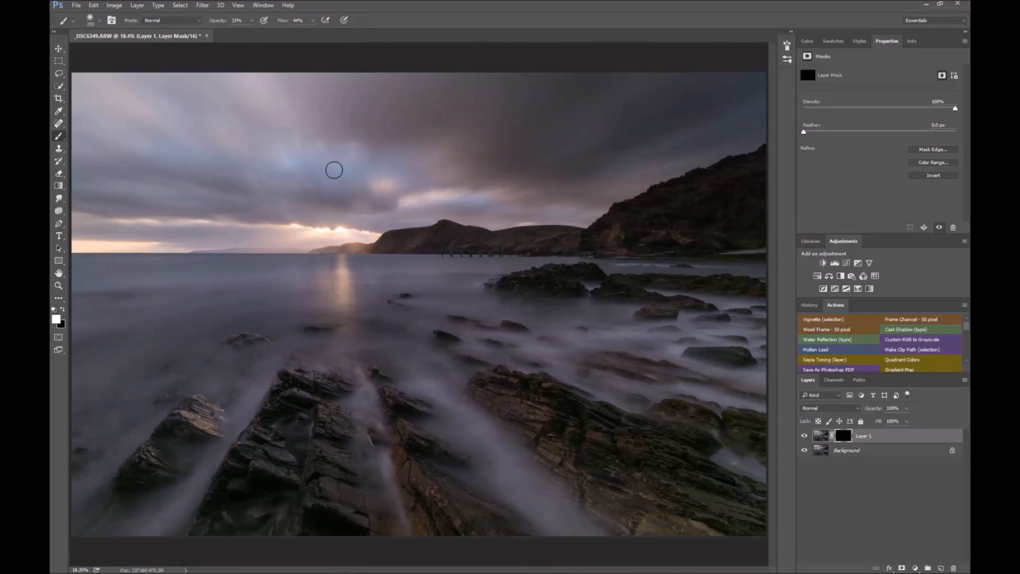
left_click_drag(339, 159, 376, 152)
left_click_drag(58, 212, 160, 170)
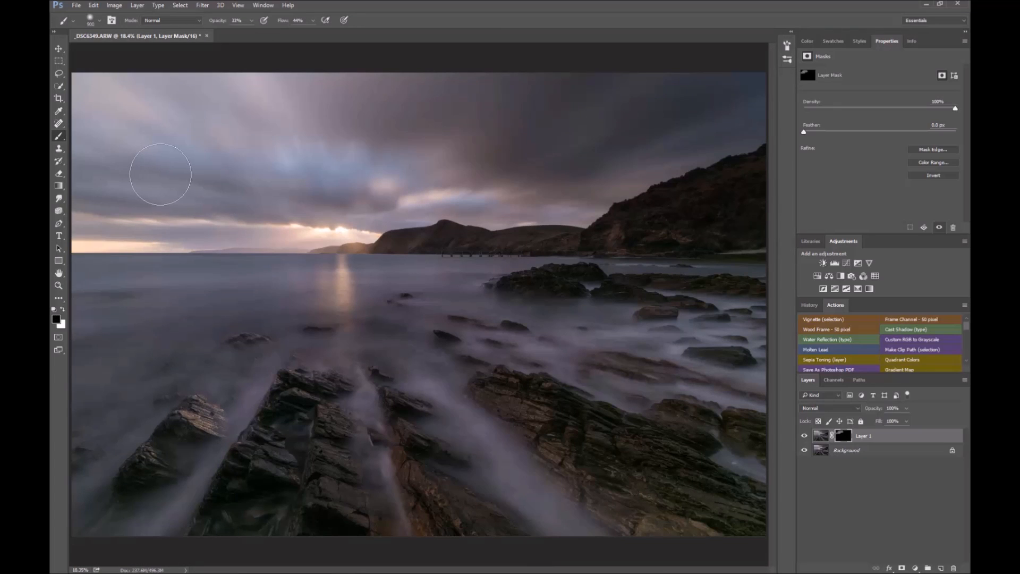